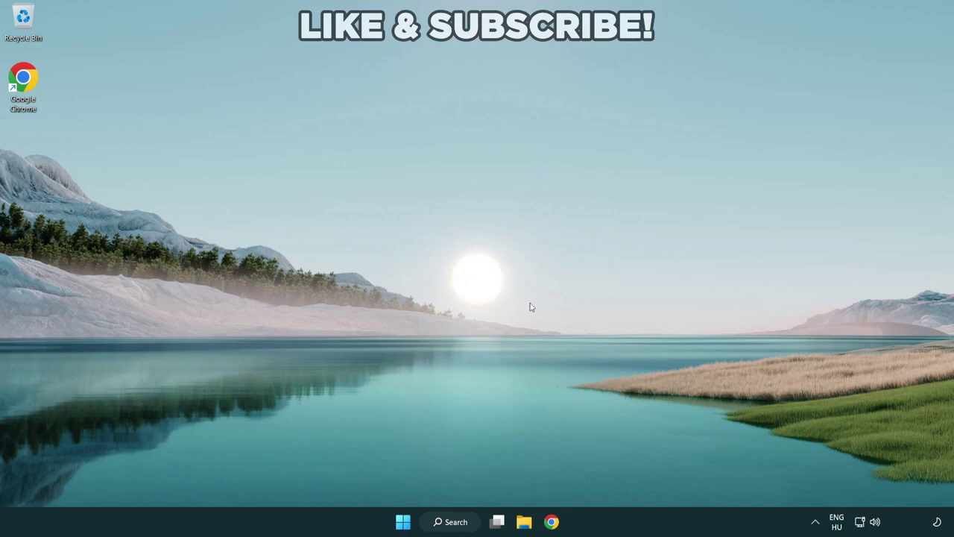
Change the Quick Settings sound output from CABLE Input to Speakers (High Definition Audio Device).
click(875, 524)
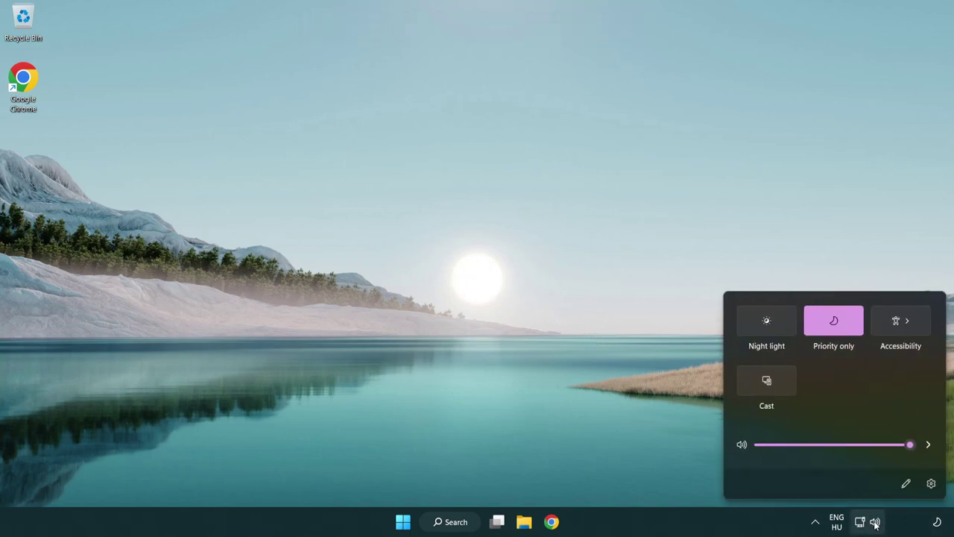
click(929, 446)
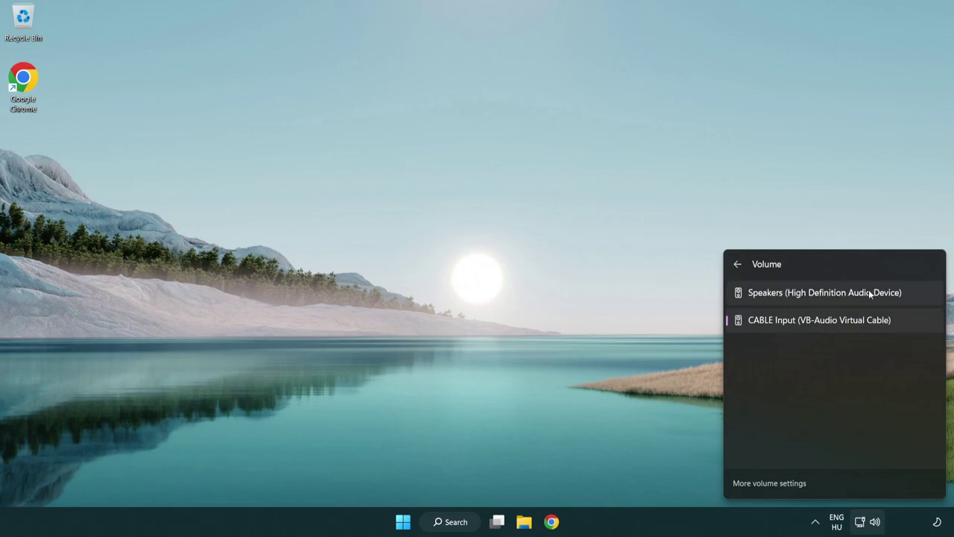
click(914, 293)
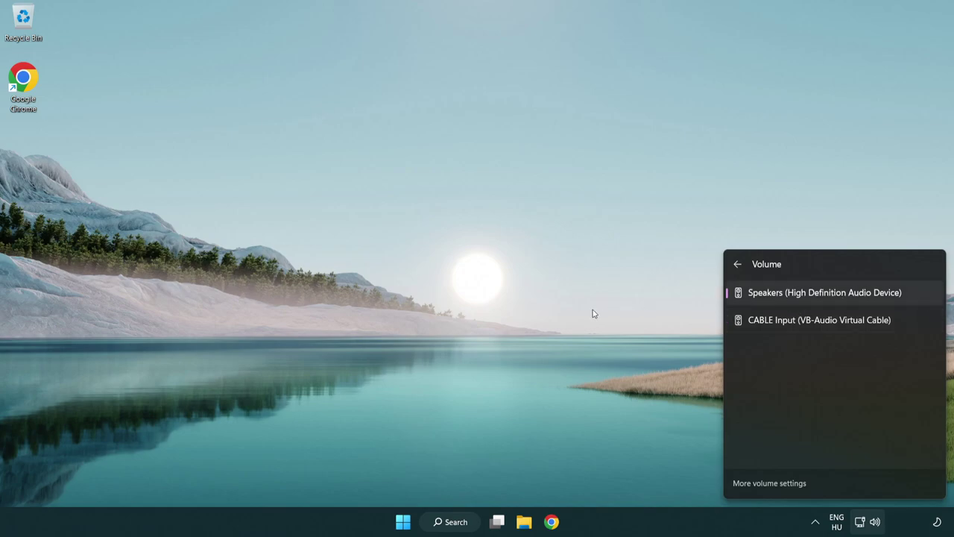
click(500, 287)
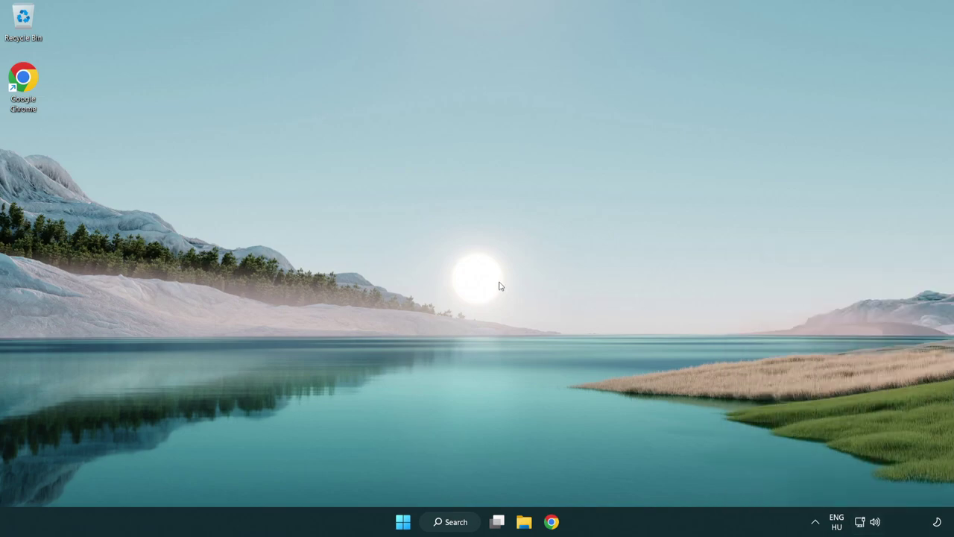
Reset all sound devices and app volumes to recommended defaults in Volume mixer, then close Settings.
right_click(876, 526)
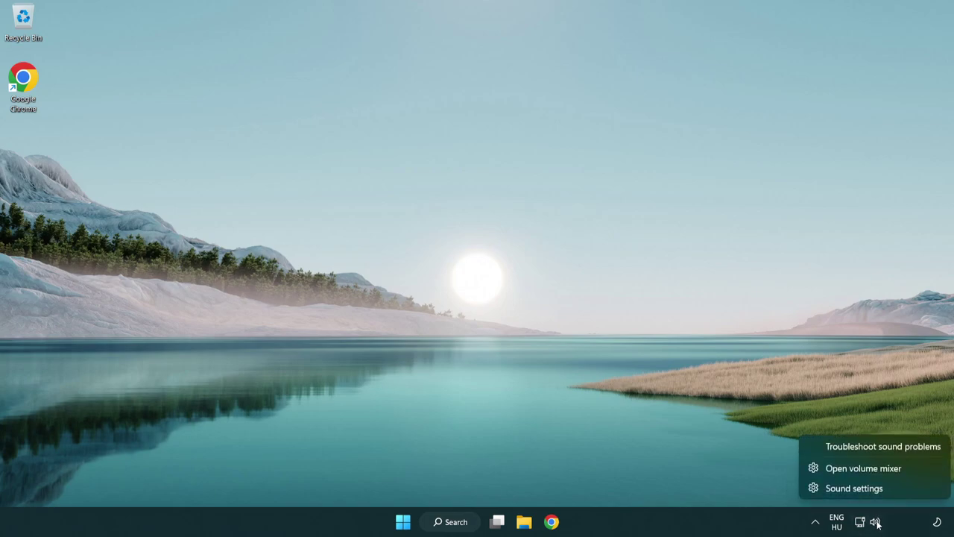
click(921, 471)
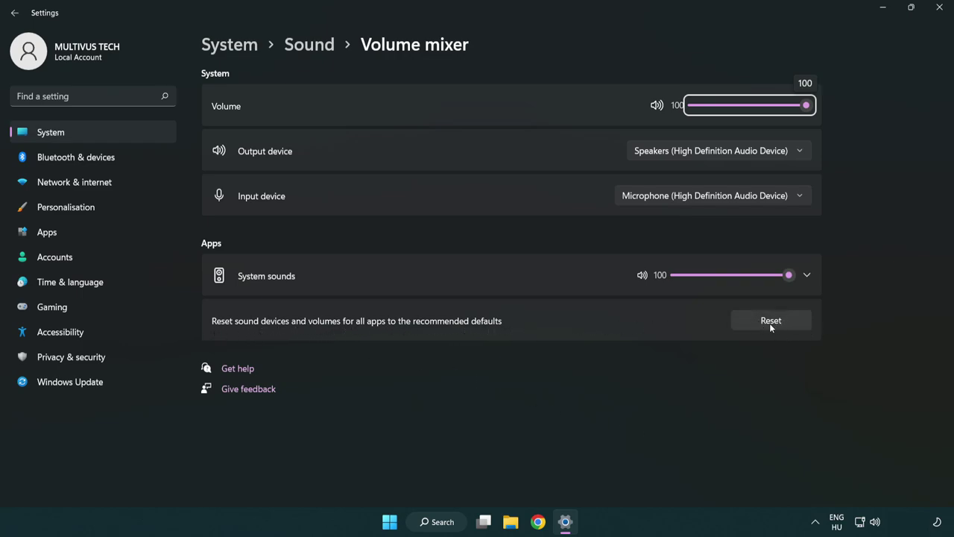
click(796, 323)
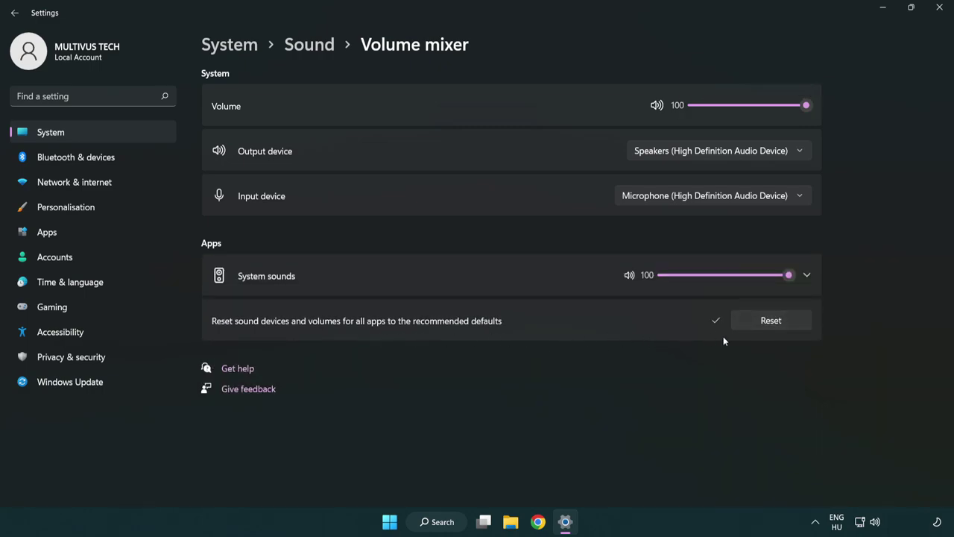
click(942, 9)
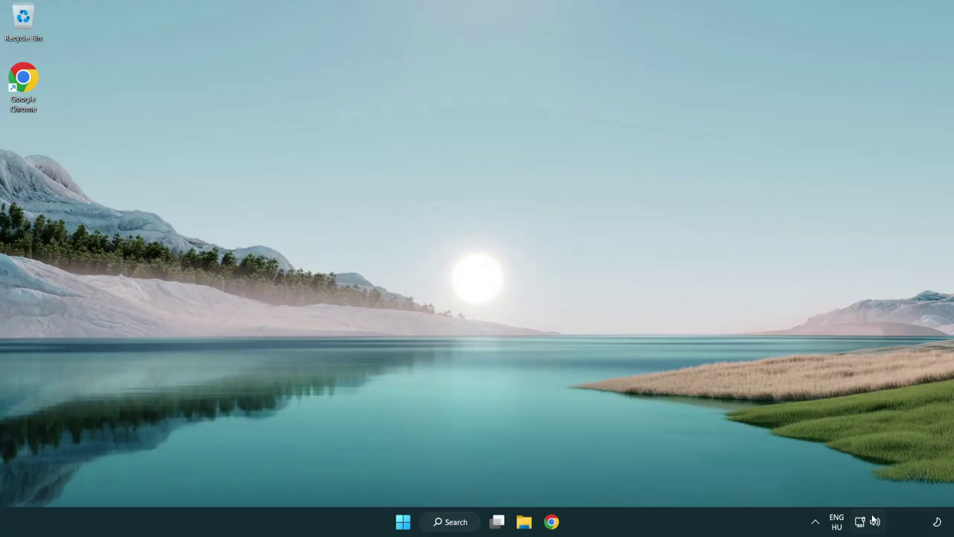
Open the System > Sound settings page and scroll down to its Advanced section.
right_click(875, 521)
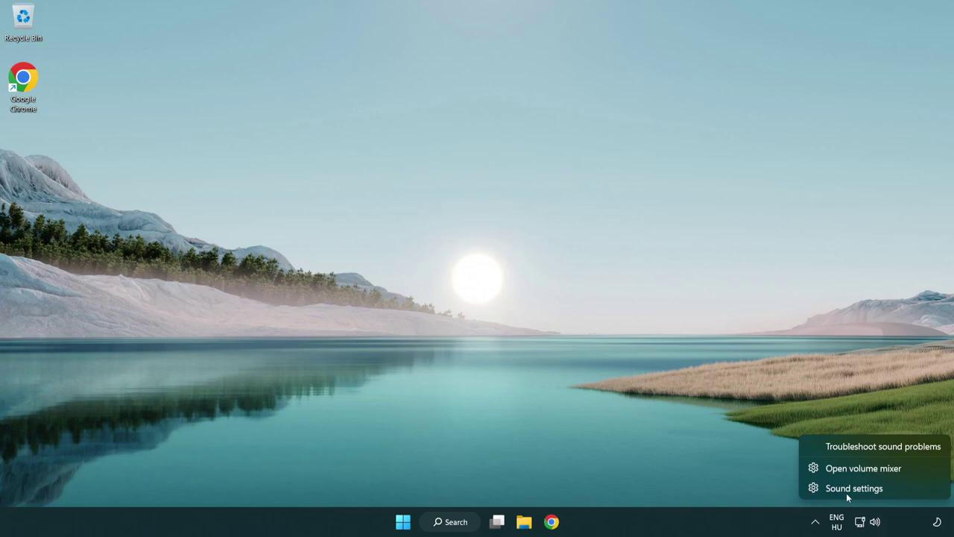
click(913, 490)
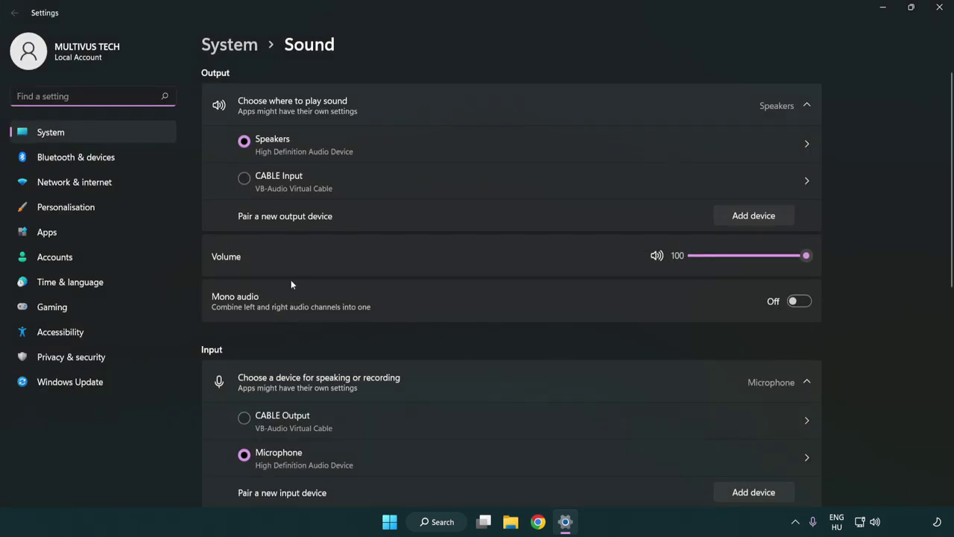
drag(767, 255, 852, 253)
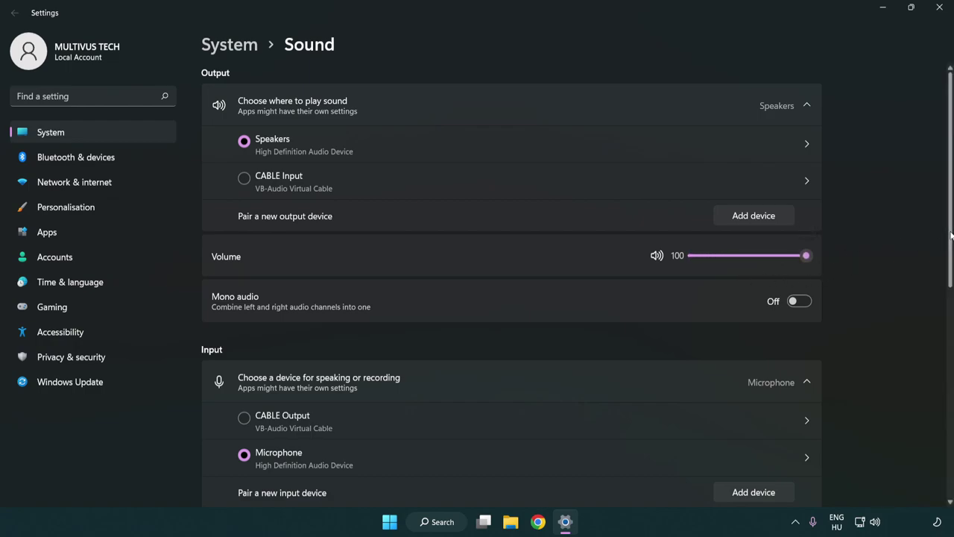
scroll(950, 235, down, 5)
scroll(556, 326, down, 1)
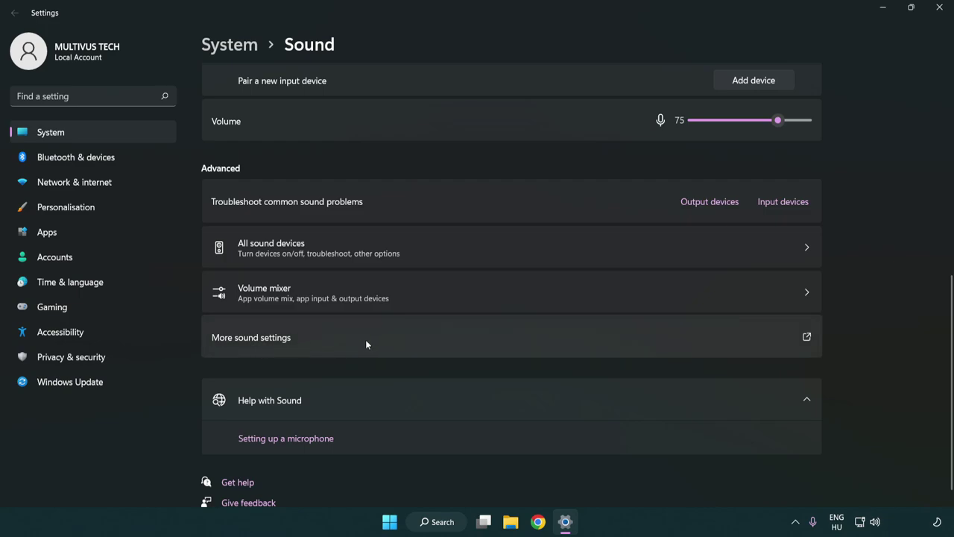
Disable the CABLE Input device on the Sound control panel's Playback tab.
click(365, 345)
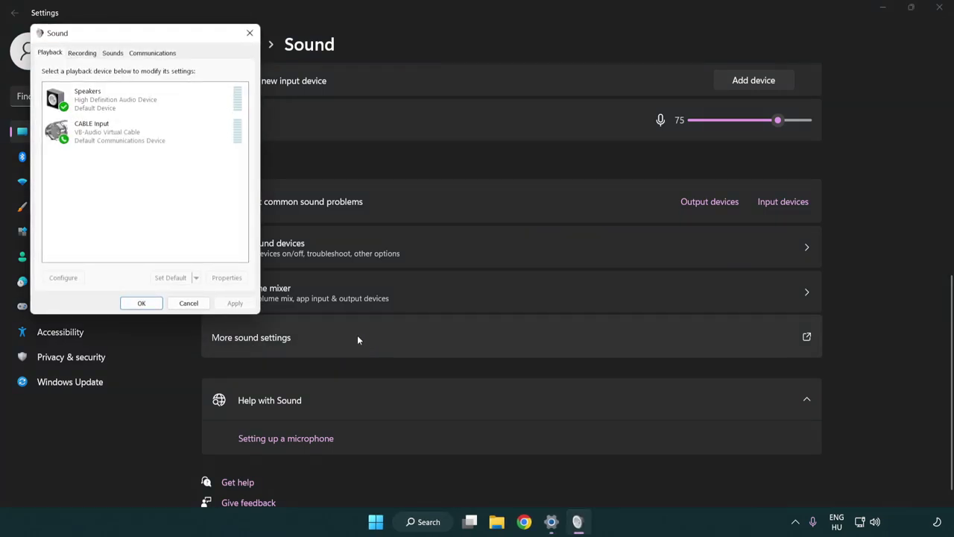
drag(170, 39, 490, 127)
click(459, 232)
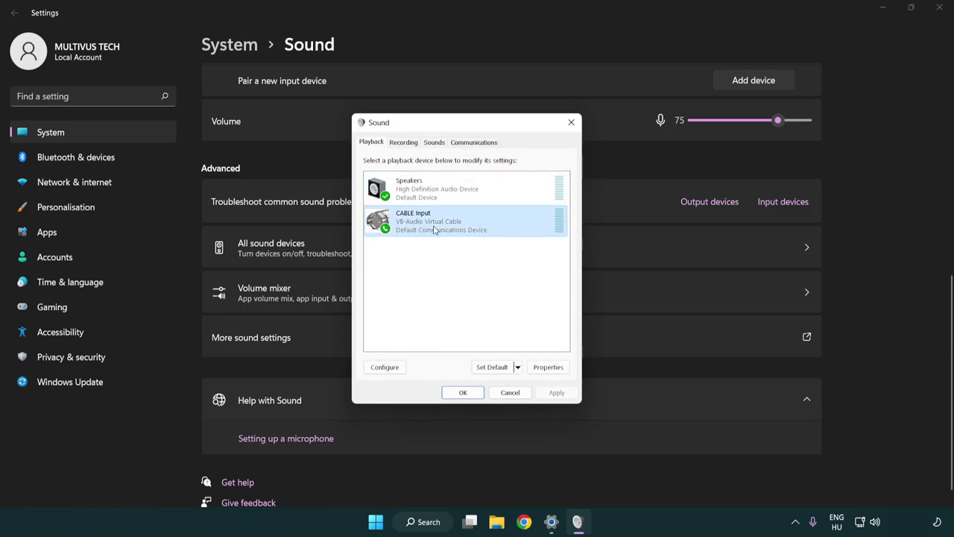
right_click(435, 231)
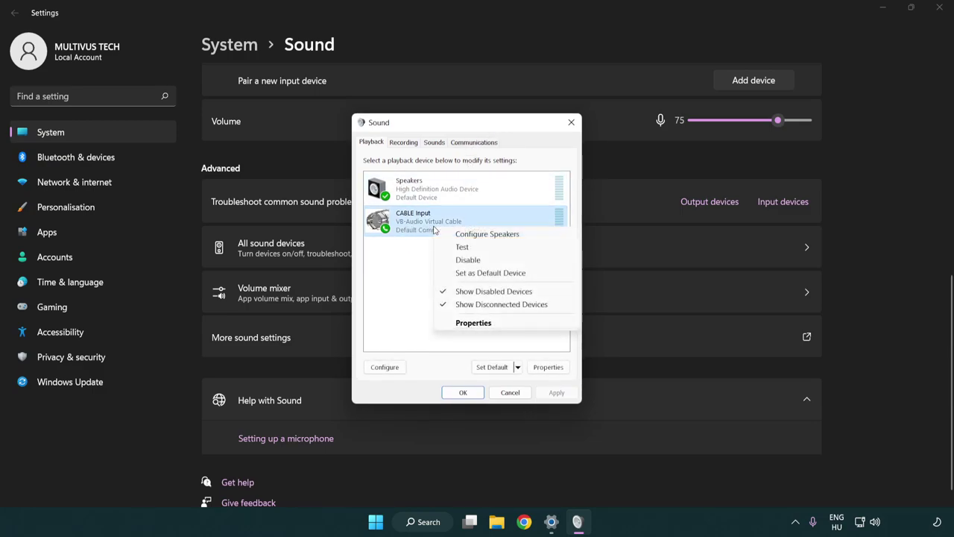
click(492, 260)
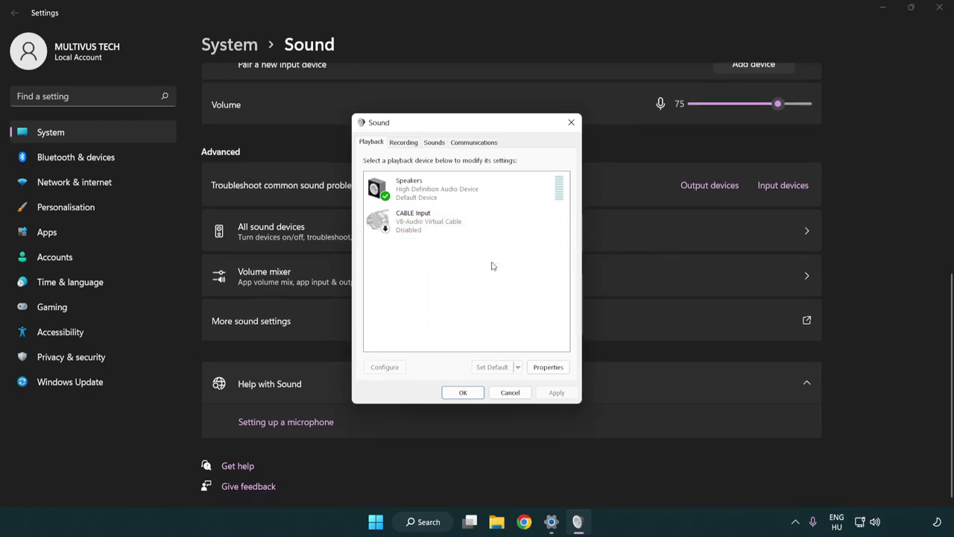
Configure Speakers as 7.1 Surround with both full-range speaker groups in the Speaker Setup wizard.
right_click(486, 192)
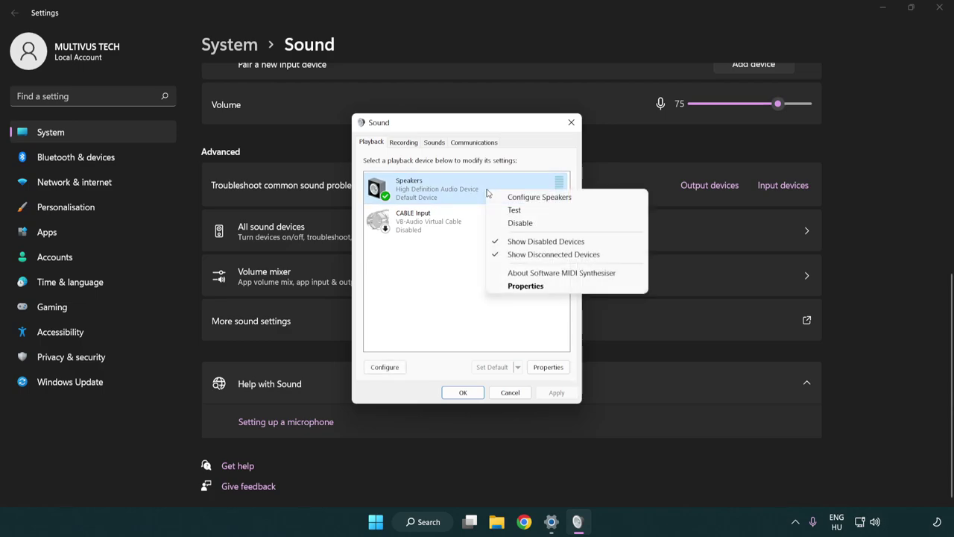
click(525, 202)
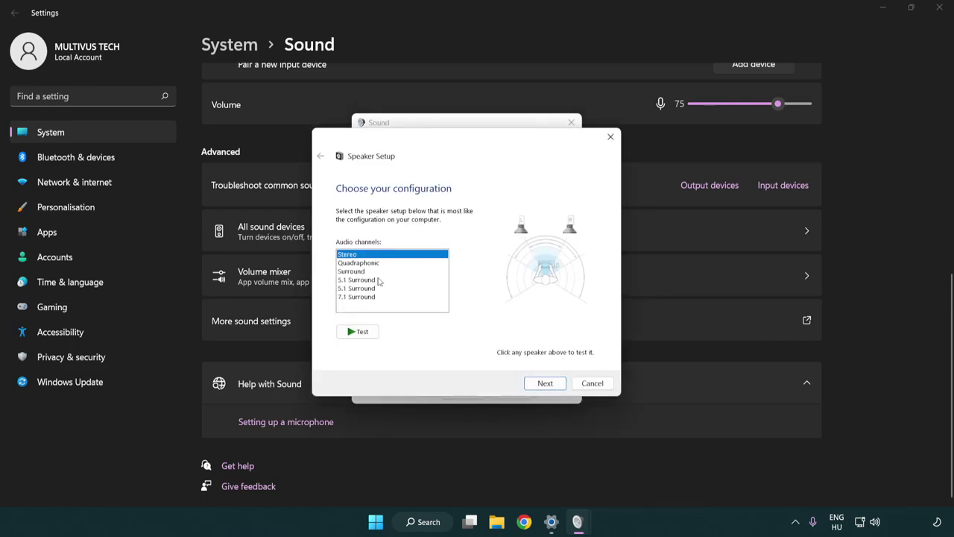
drag(381, 281, 380, 298)
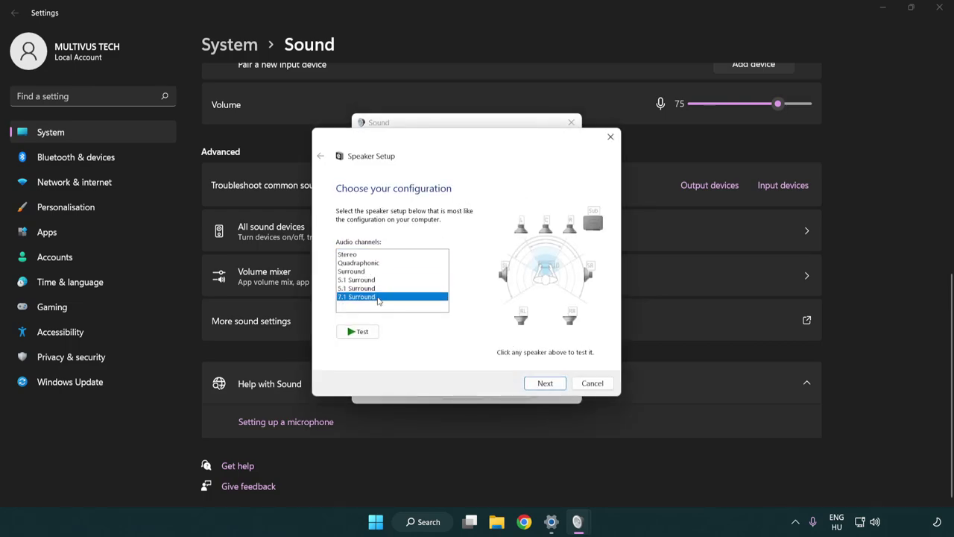
click(545, 384)
click(542, 384)
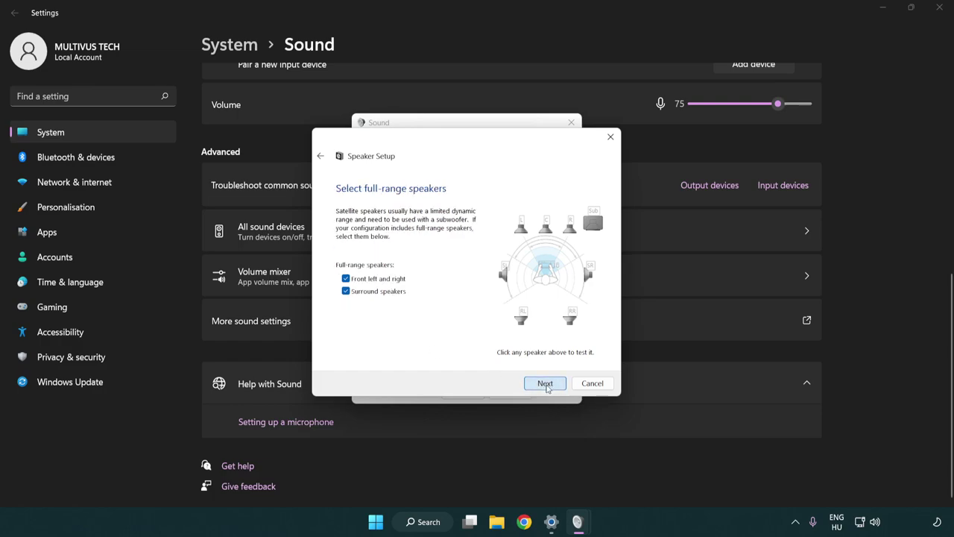
click(552, 384)
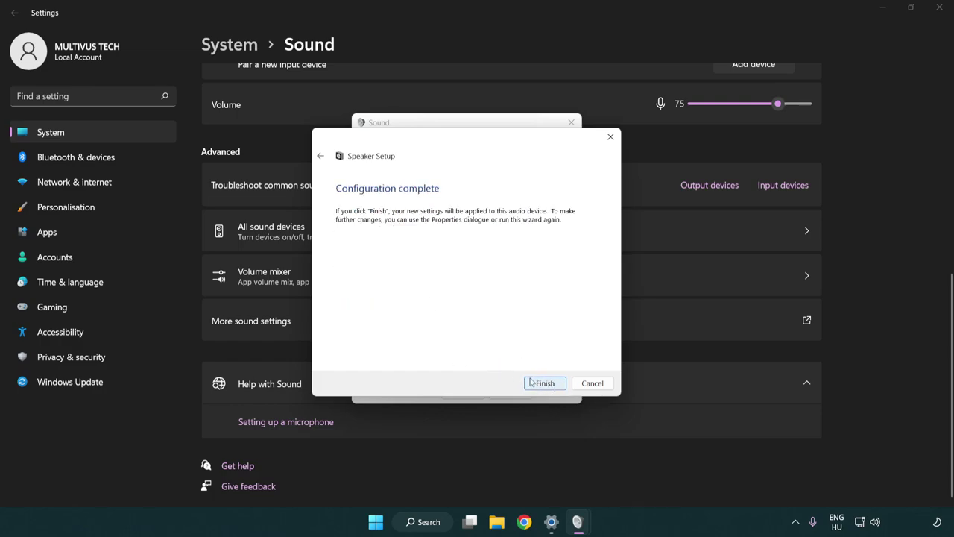
Finish the 7.1 speaker setup and turn off all sound enhancements in Speakers Properties.
click(530, 381)
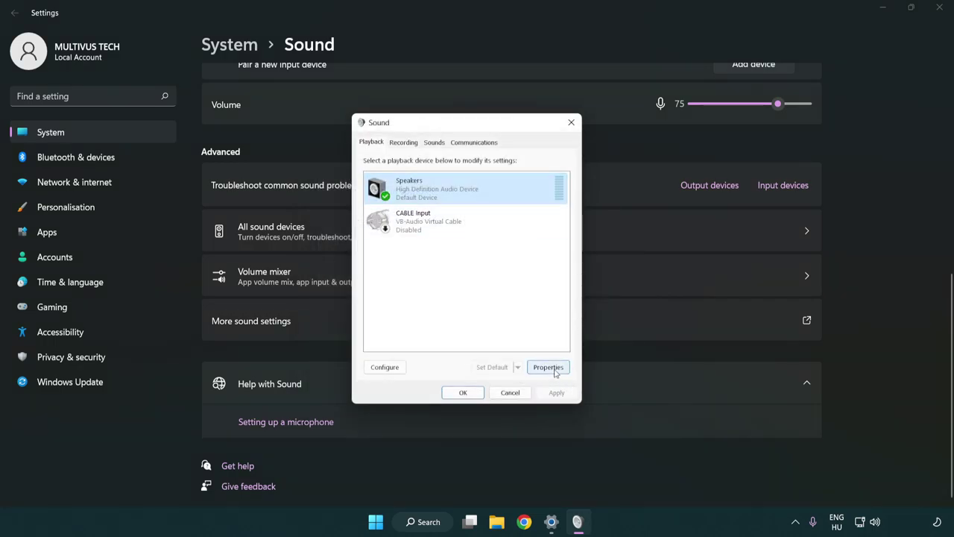
click(554, 371)
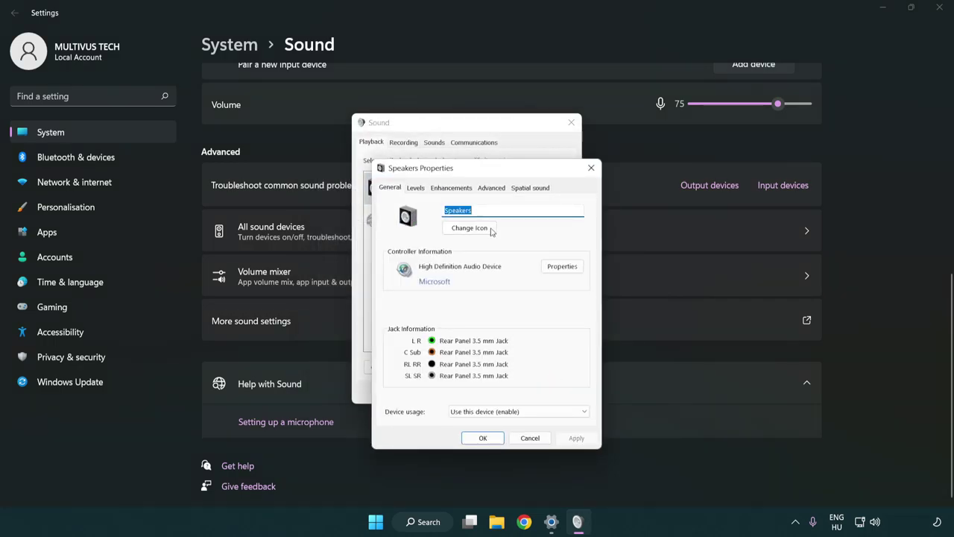
drag(481, 170, 465, 130)
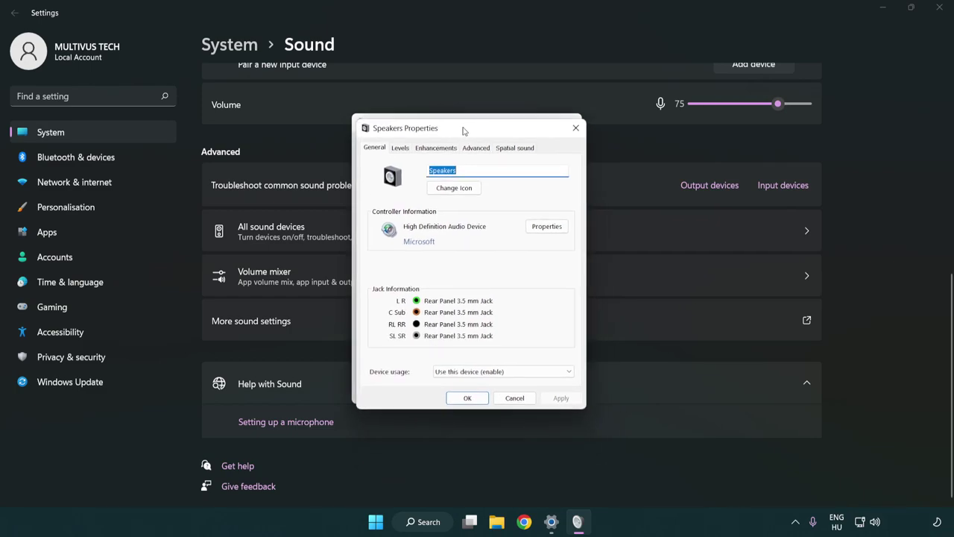
click(436, 147)
click(376, 199)
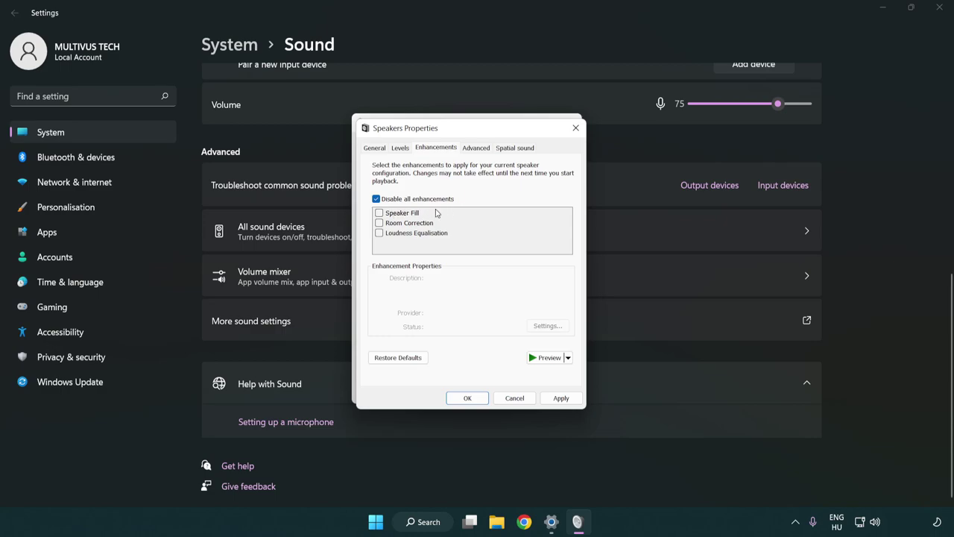
Set the default format to 16 bit, 48000 Hz (DVD Quality), apply it, and close the Sound dialogs.
click(477, 148)
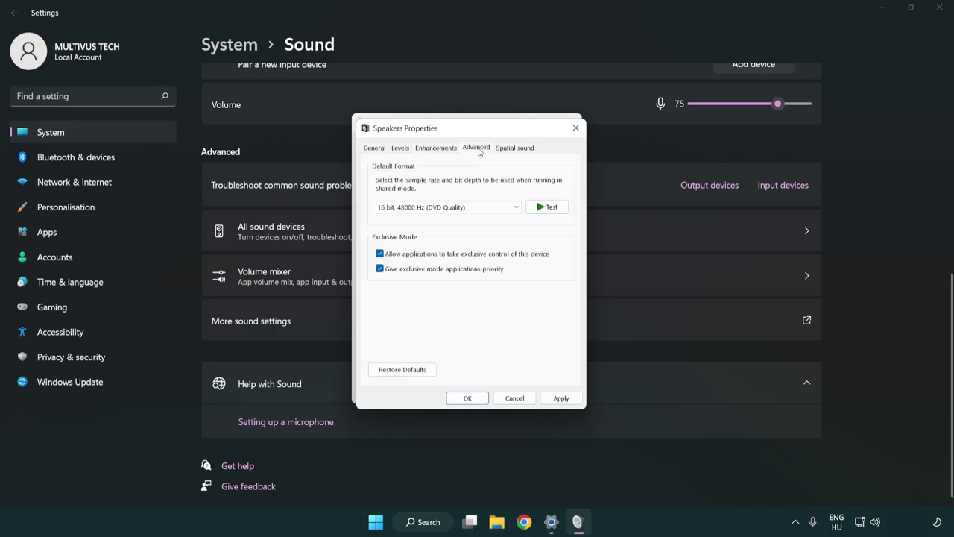
click(426, 210)
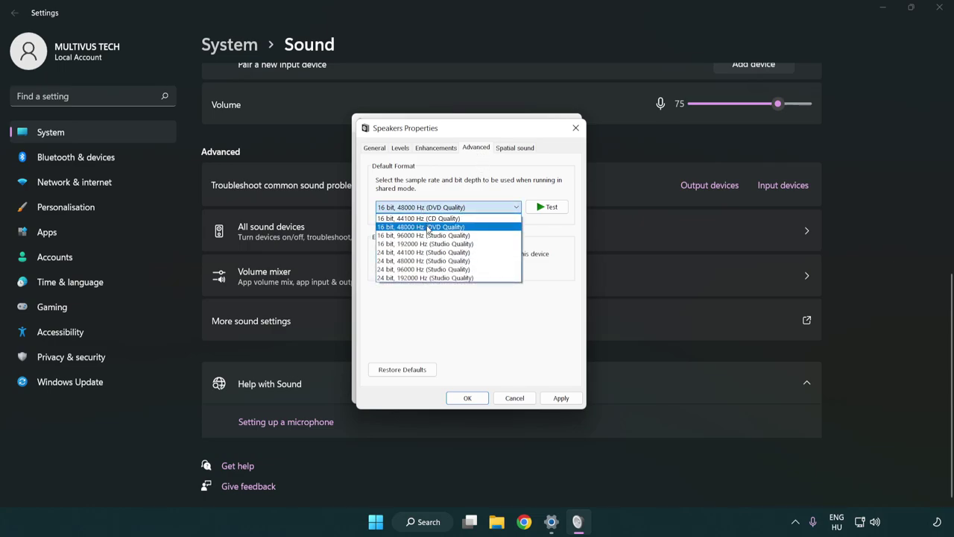
click(428, 228)
click(559, 398)
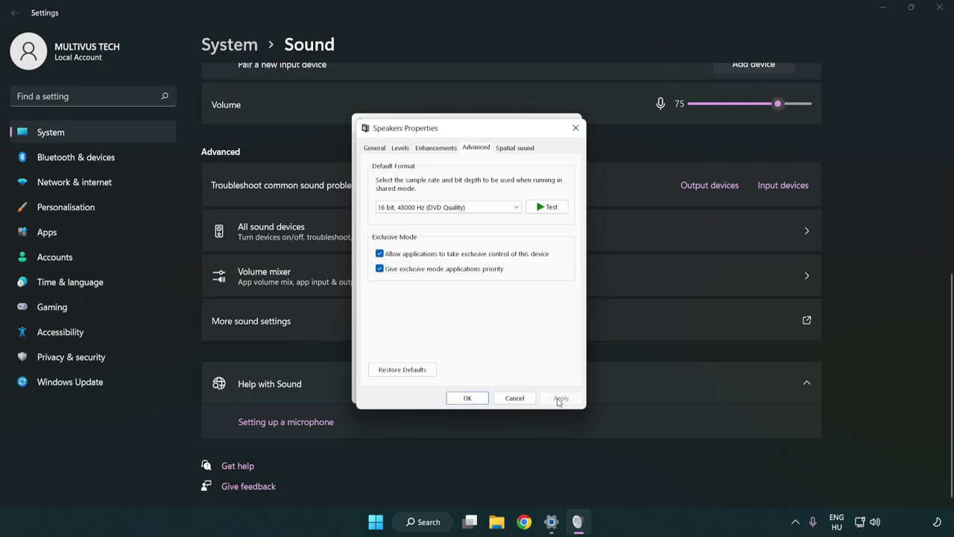
click(469, 400)
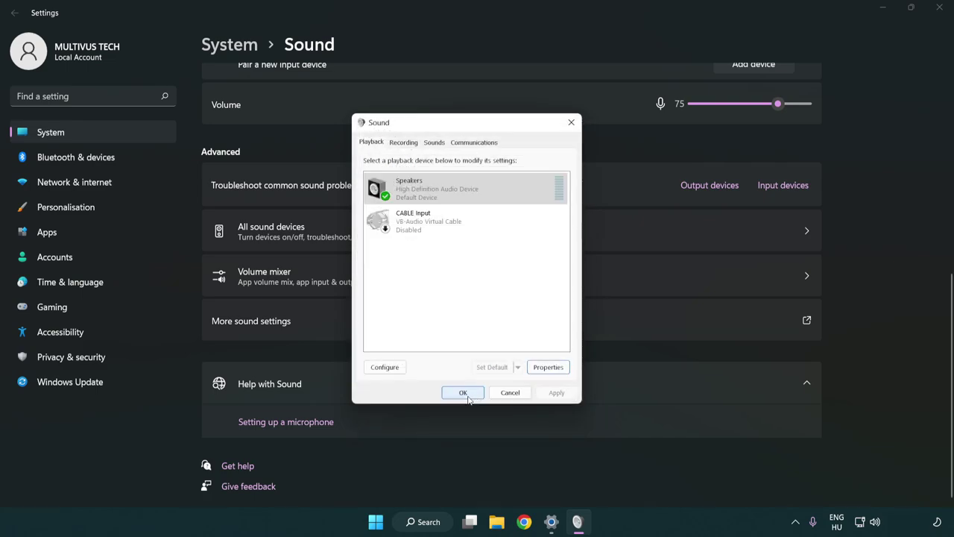
click(463, 393)
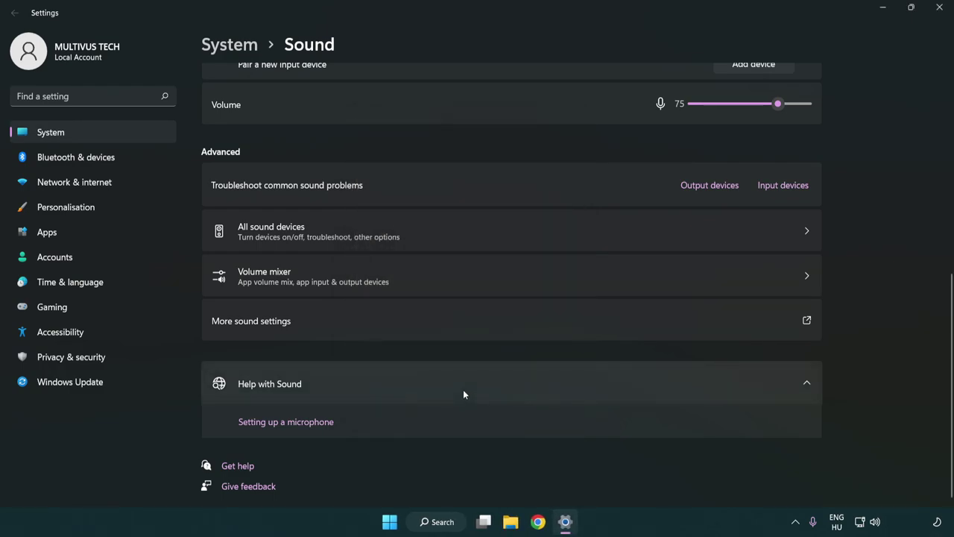
Close the Settings window, then show the power options from the Start menu.
click(939, 7)
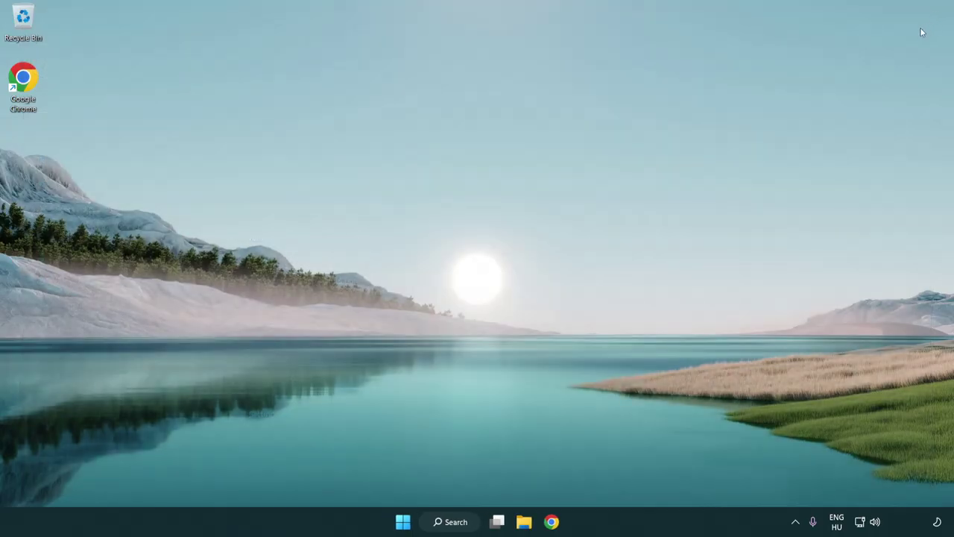
click(403, 522)
click(631, 479)
Search for 'device manager' and open Device Manager from the results.
click(456, 521)
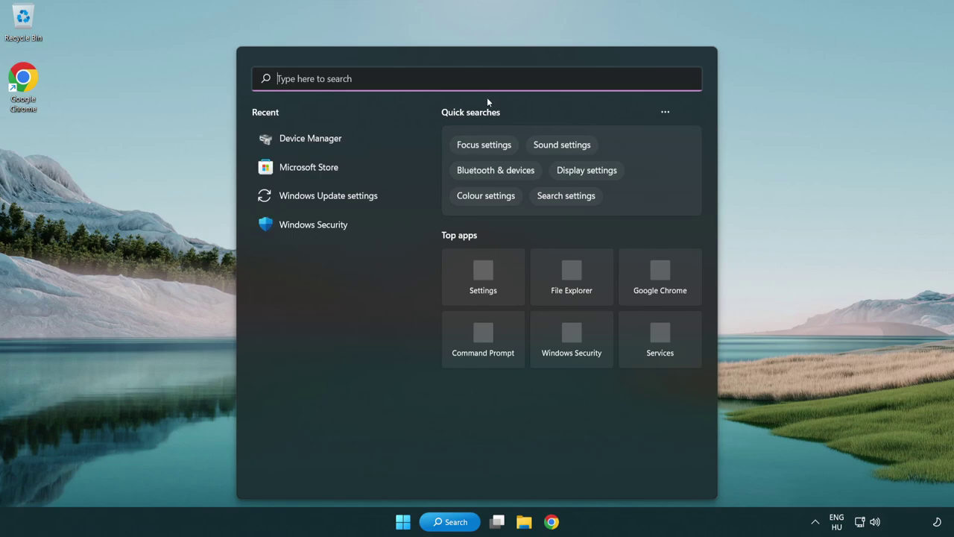
text(device manager)
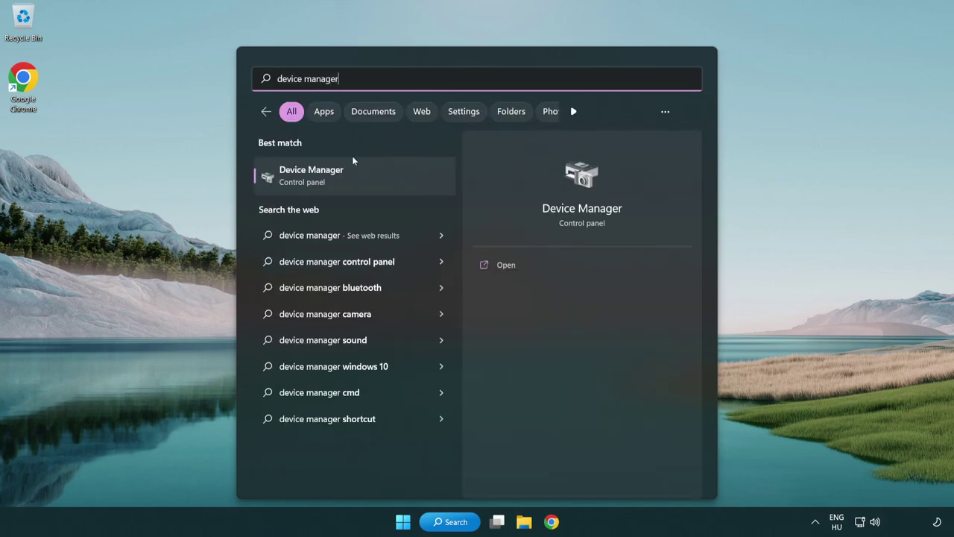
click(390, 184)
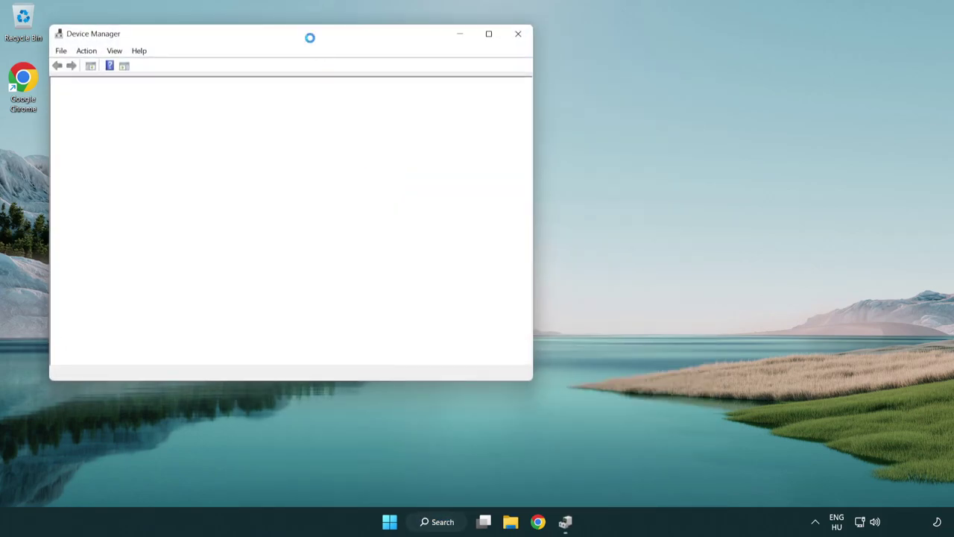
Expand Sound, video and game controllers and open the High Definition Audio Device's context menu.
drag(301, 32, 480, 89)
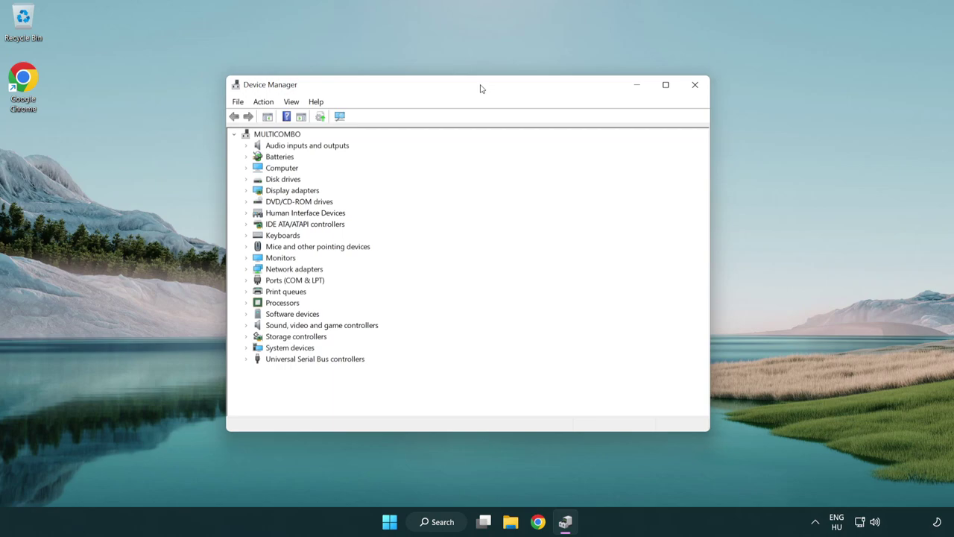
click(301, 326)
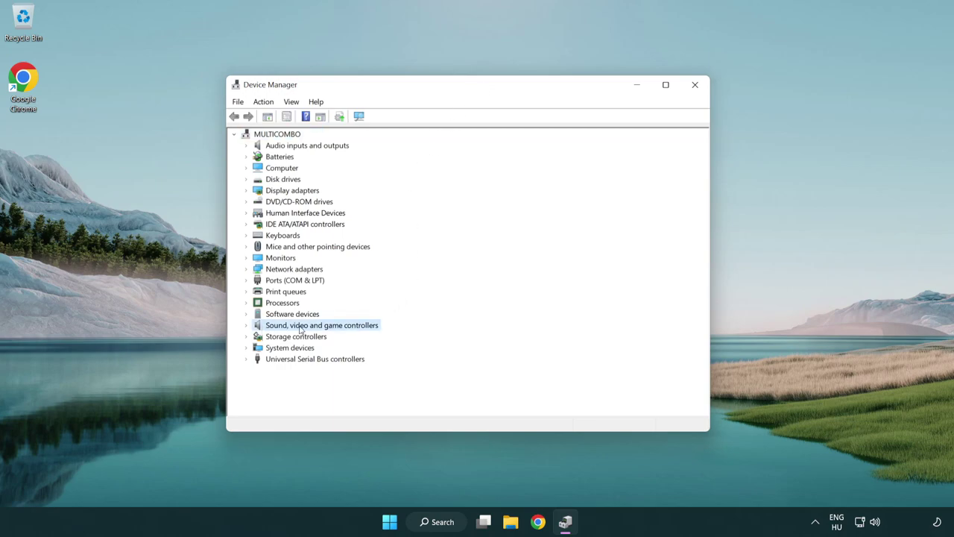
click(247, 327)
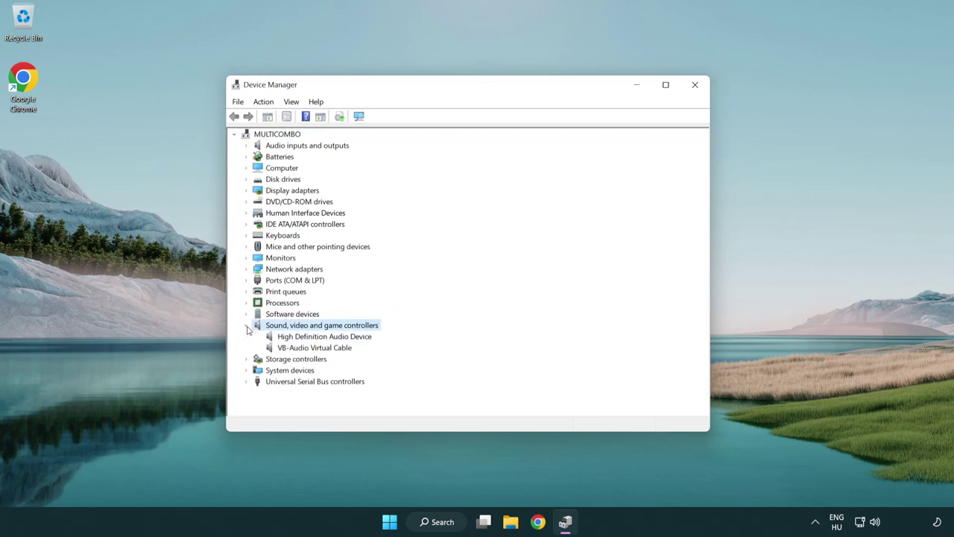
click(295, 337)
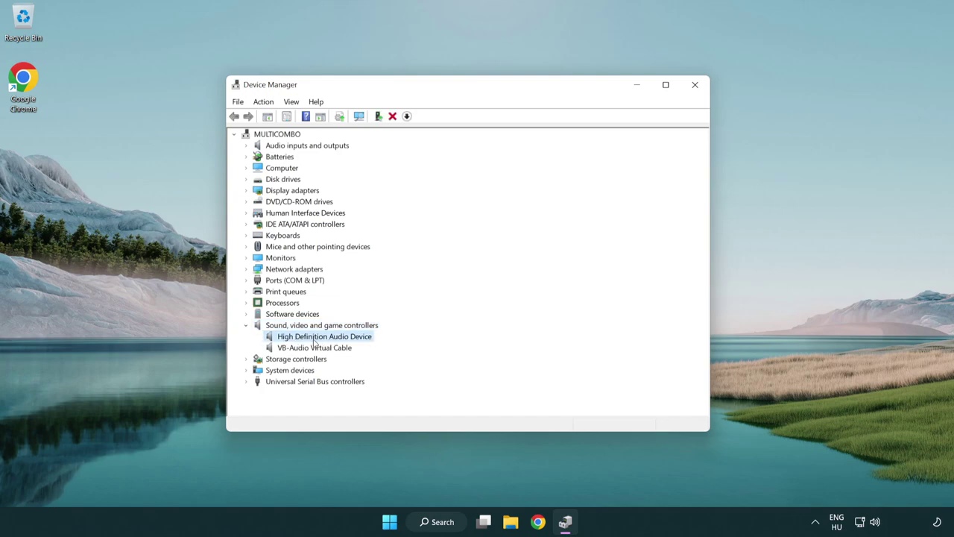
right_click(337, 340)
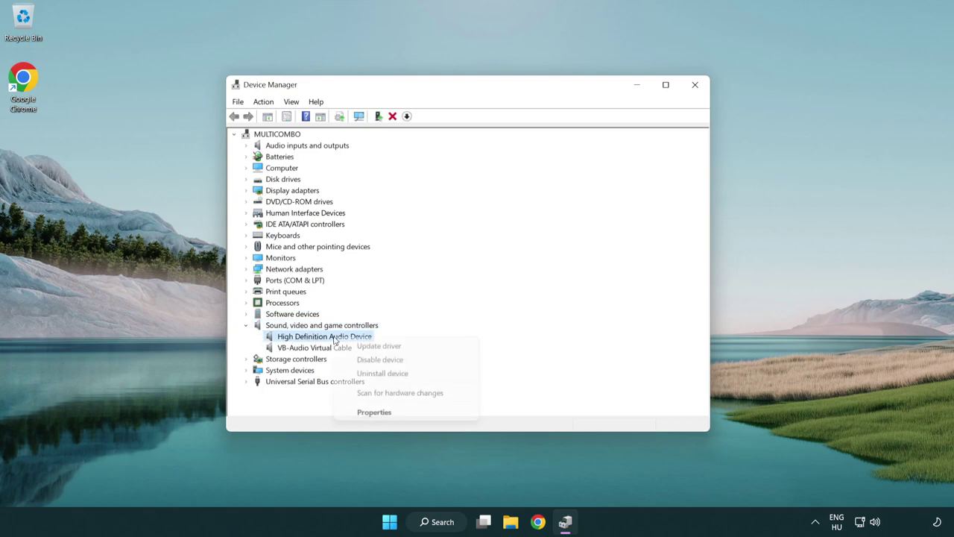
Reinstall the High Definition Audio Device driver by picking it from this computer's list of compatible drivers.
click(413, 350)
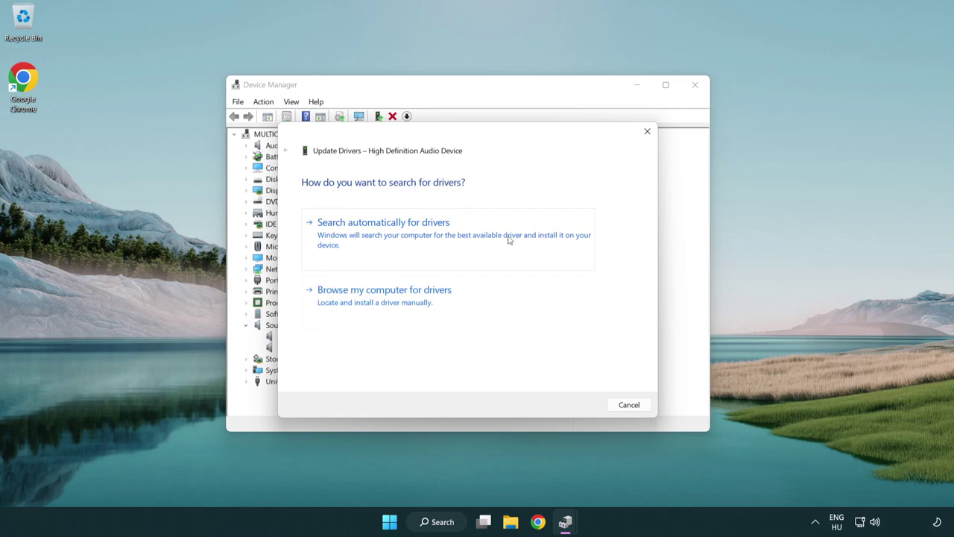
click(384, 312)
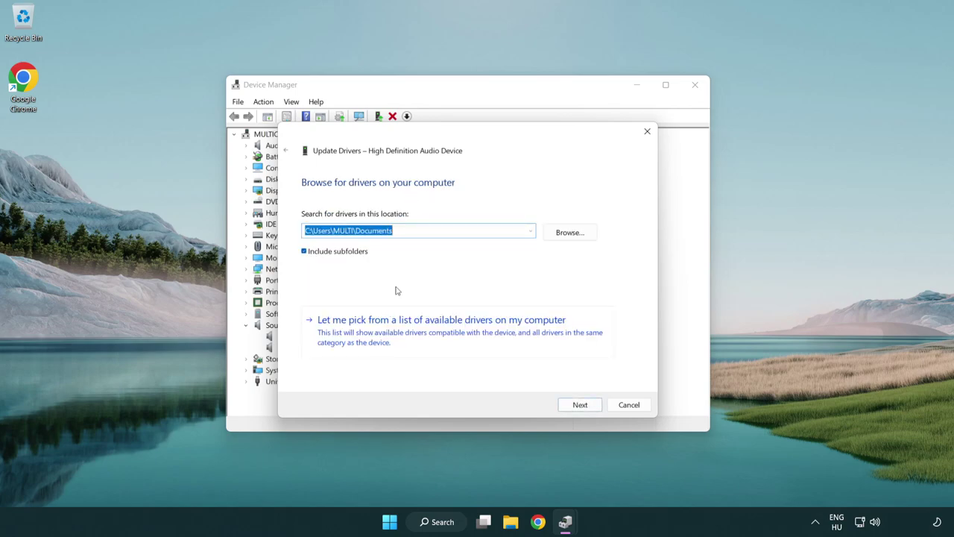
click(459, 339)
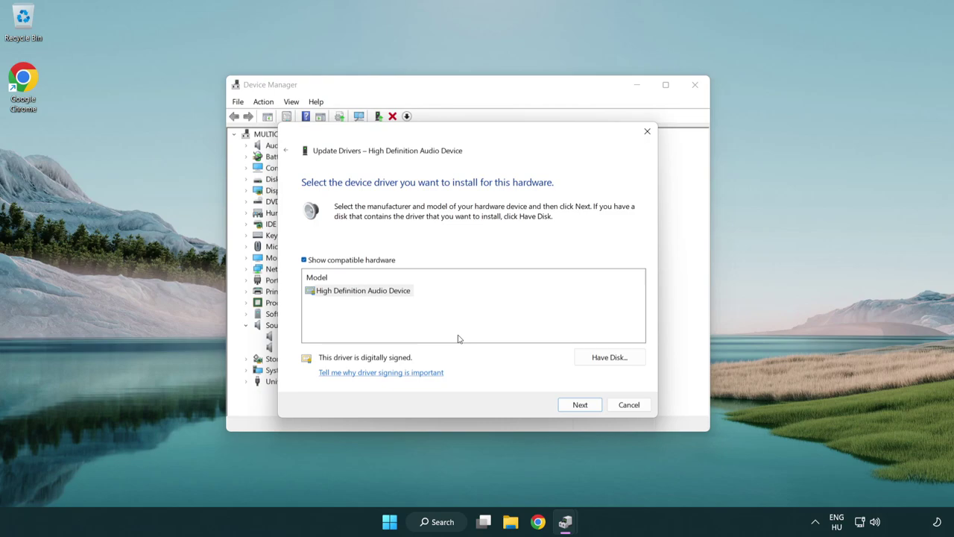
click(325, 302)
click(305, 291)
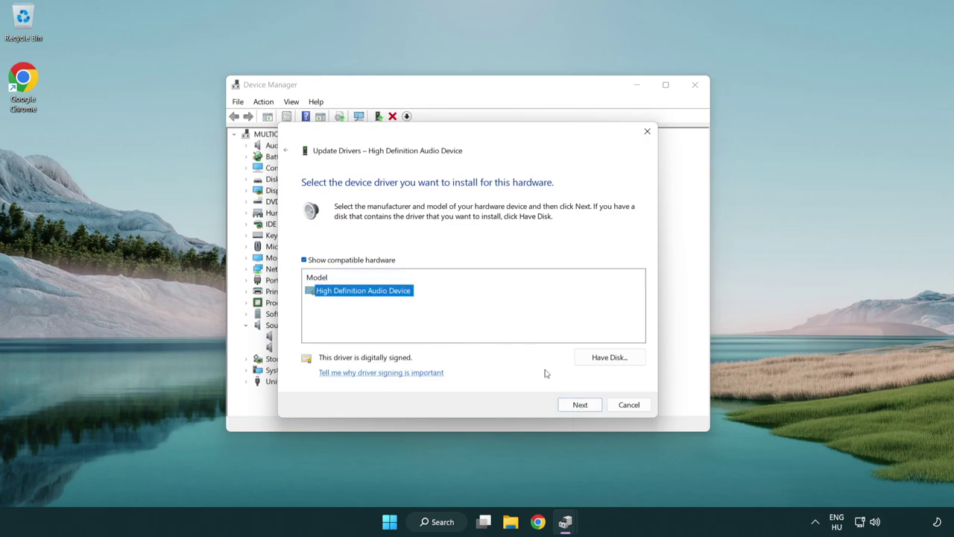
click(580, 405)
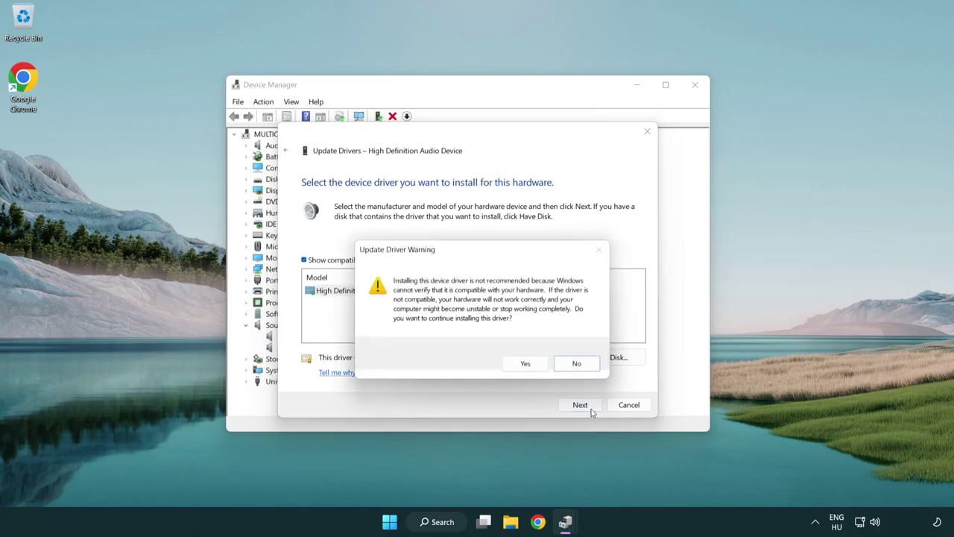
click(526, 365)
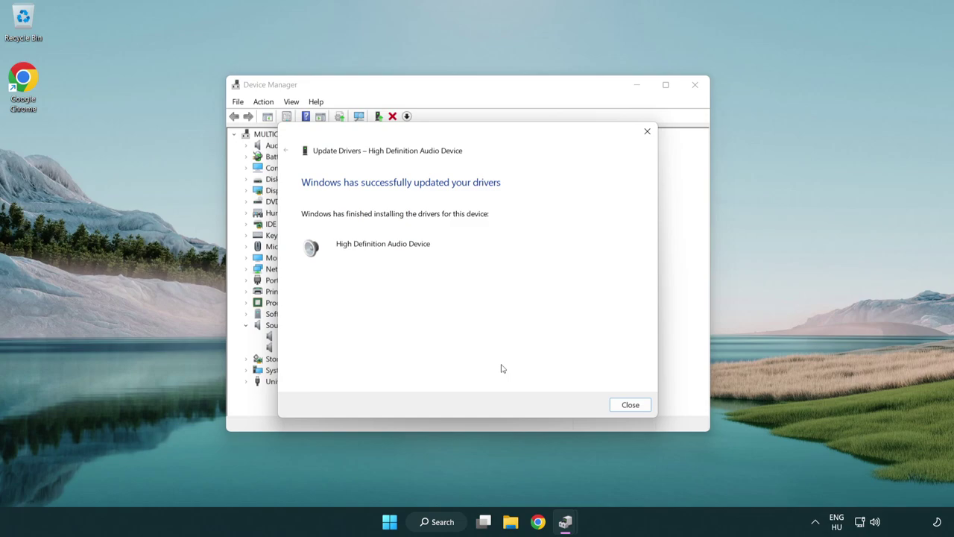
click(631, 408)
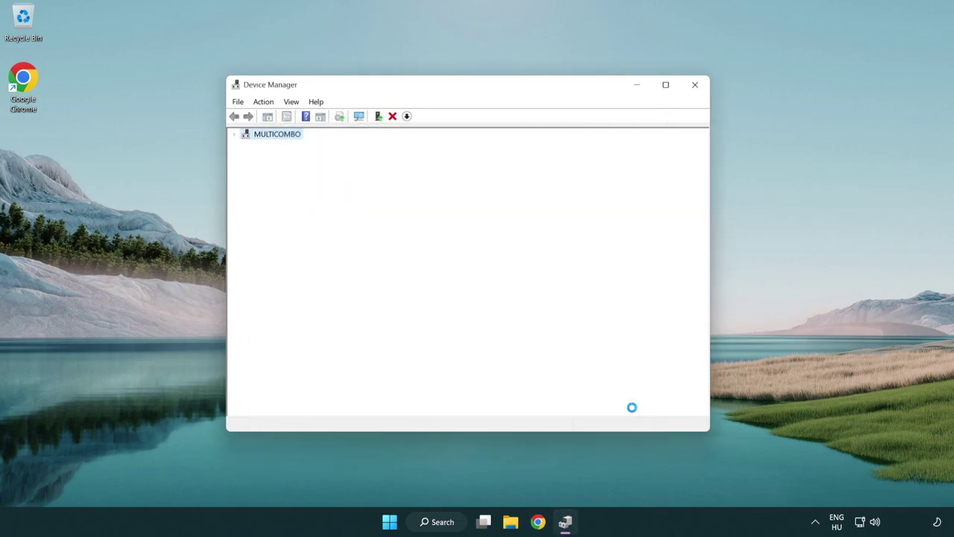
Close Device Manager, then bring up the Start menu's power options.
click(695, 86)
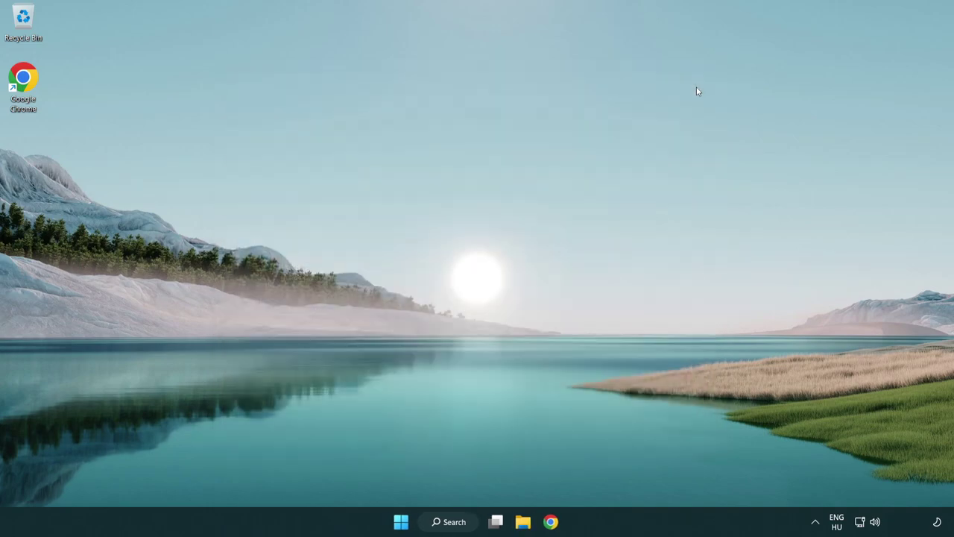
click(403, 522)
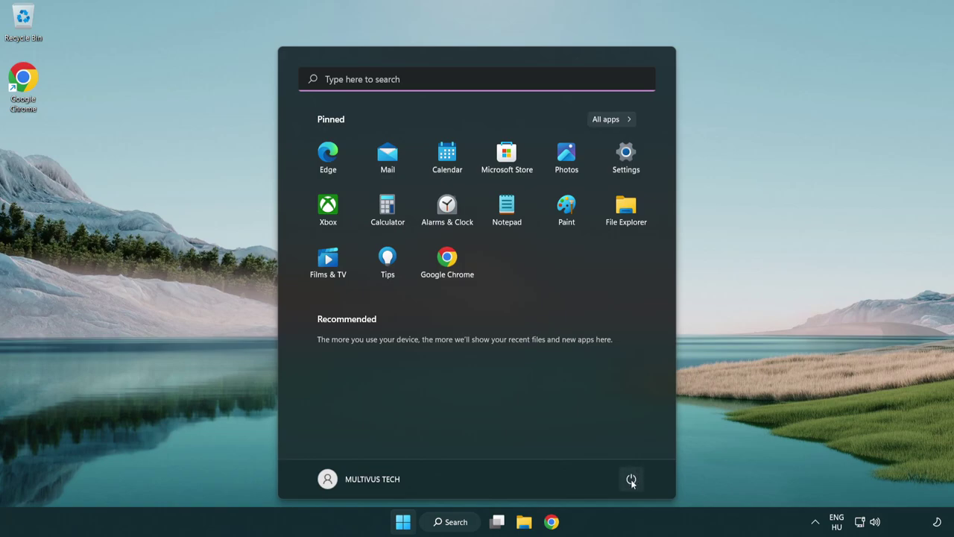
click(631, 478)
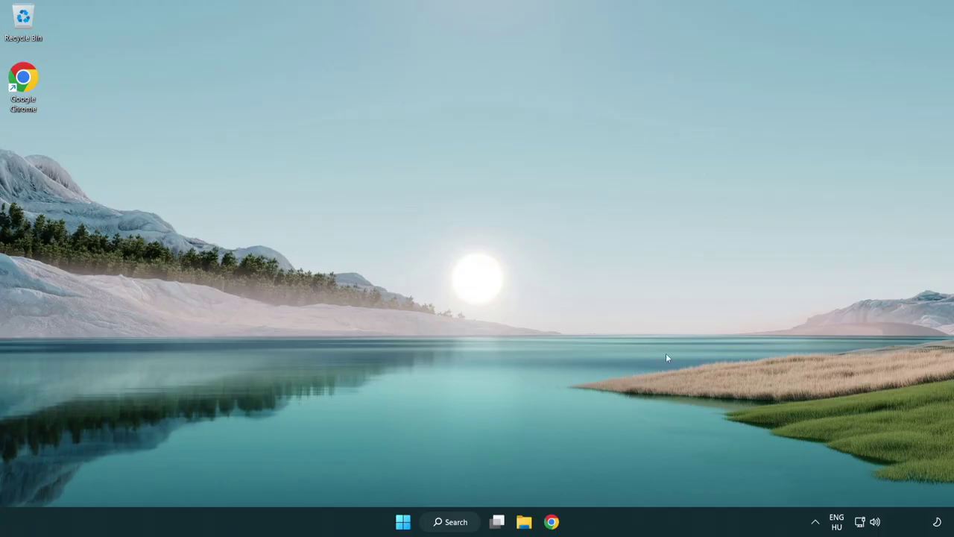
Launch Troubleshoot sound problems from the taskbar speaker icon's context menu.
right_click(875, 522)
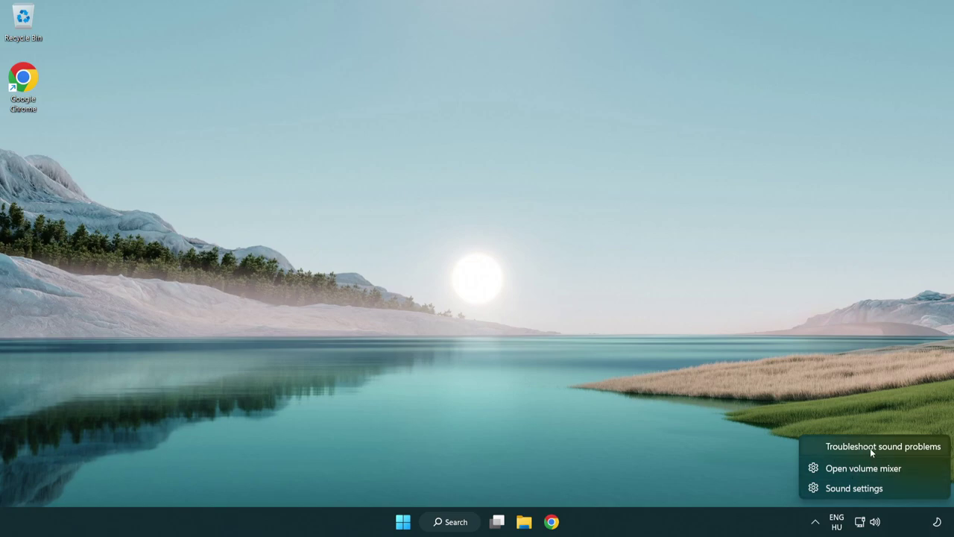
click(871, 448)
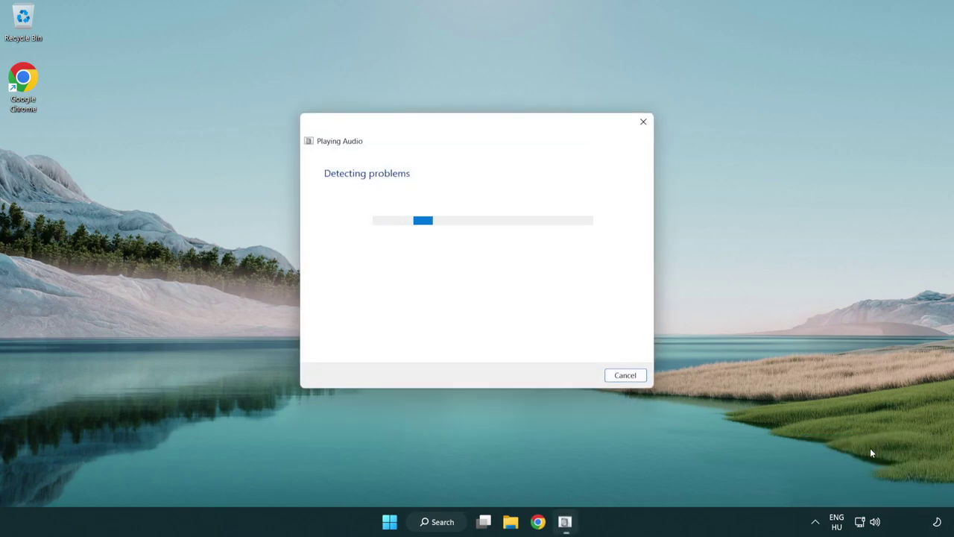